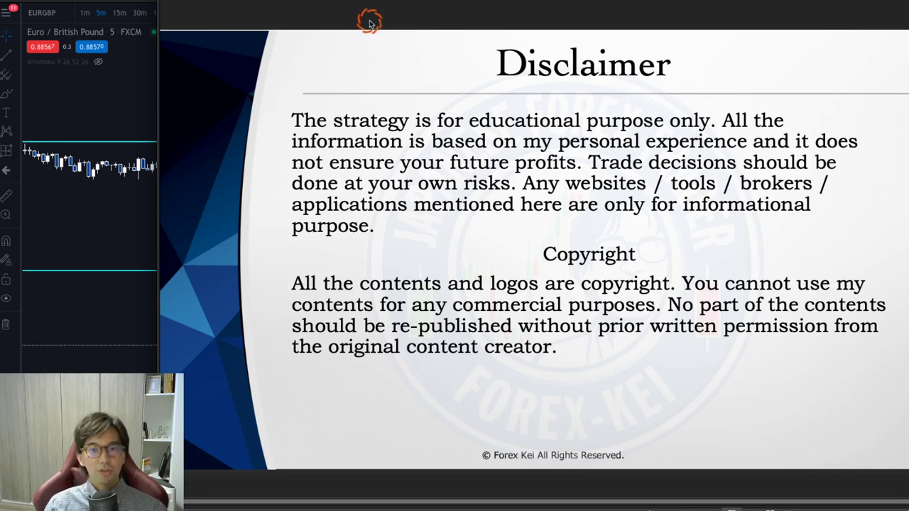
# Advance past the disclaimer slide and sketch a temporary long downward trend arrow on the EURGBP 5-minute chart in TradingView
pyautogui.press('Right')
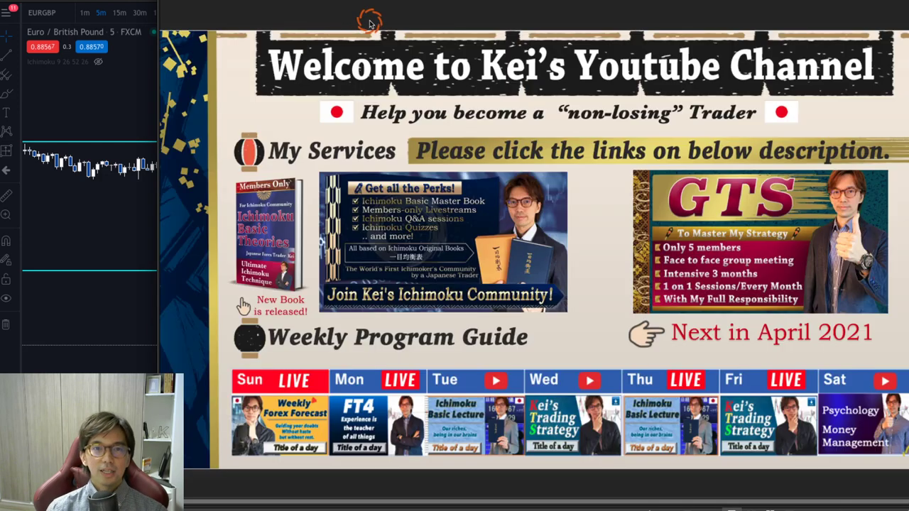
pyautogui.click(121, 102)
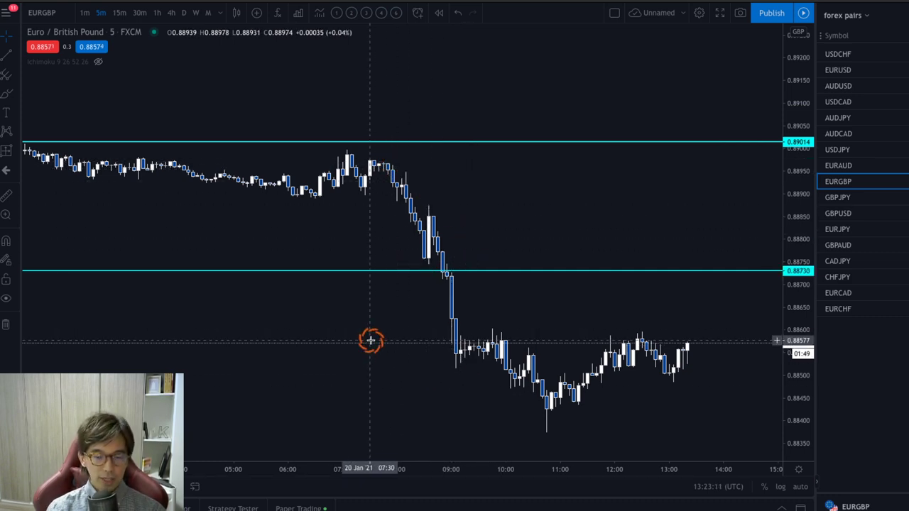
pyautogui.moveTo(130, 222)
pyautogui.mouseDown()
pyautogui.moveTo(406, 416)
pyautogui.moveTo(480, 447)
pyautogui.mouseUp()
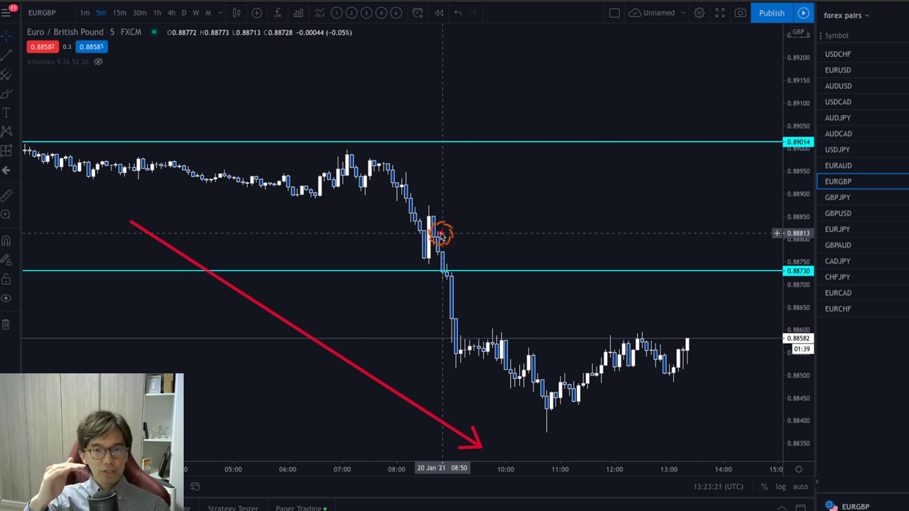
pyautogui.click(483, 235)
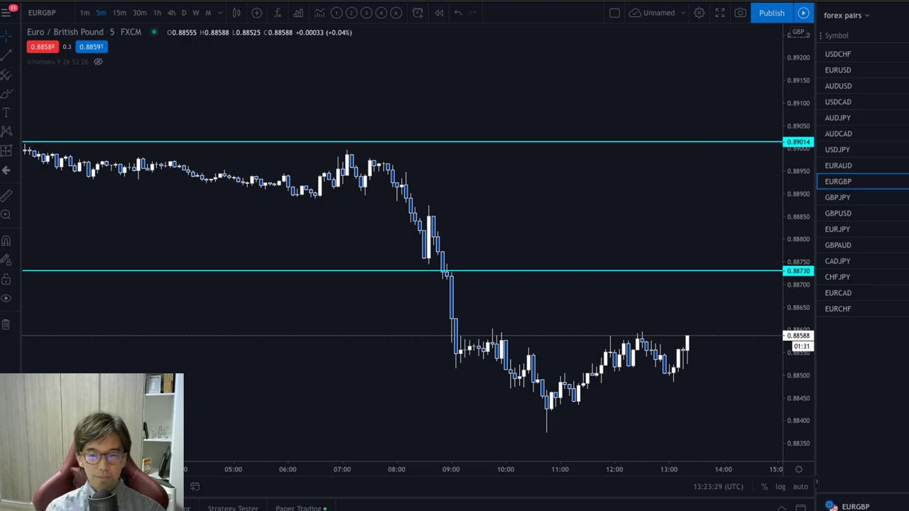
# Bring up the 3-3. Breakeven Strategy slide over the chart and enlarge its window
pyautogui.moveTo(615, 497); pyautogui.dragTo(590, 0)
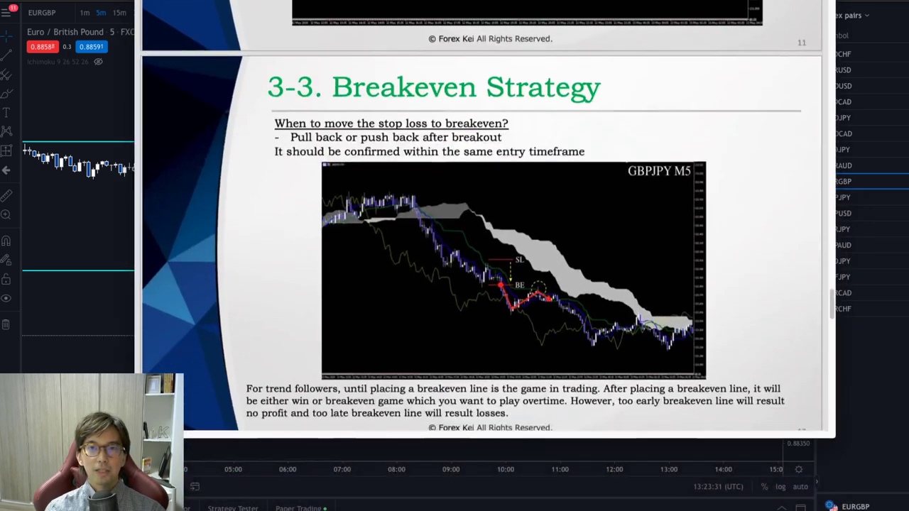
pyautogui.moveTo(835, 435); pyautogui.dragTo(908, 510)
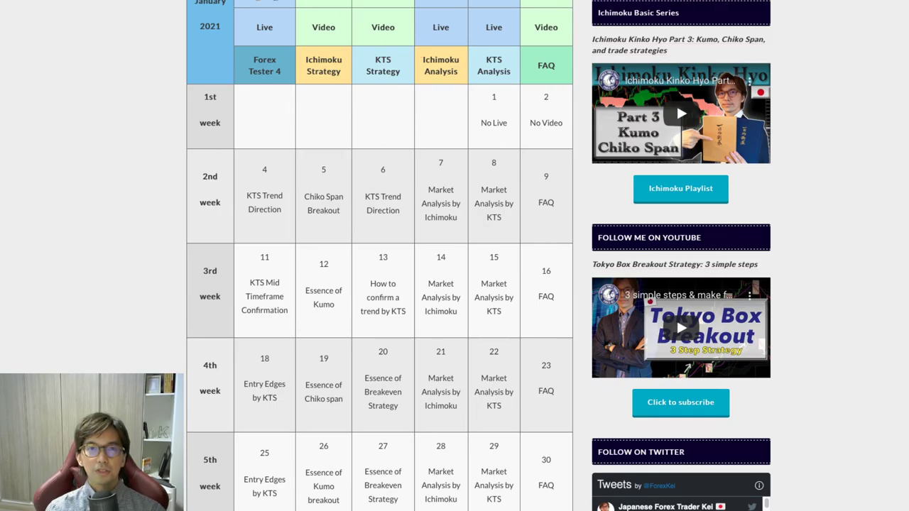
# On the trader's website, open the KTS trading strategy entry among the free downloads
pyautogui.scroll(20, 480, 205)
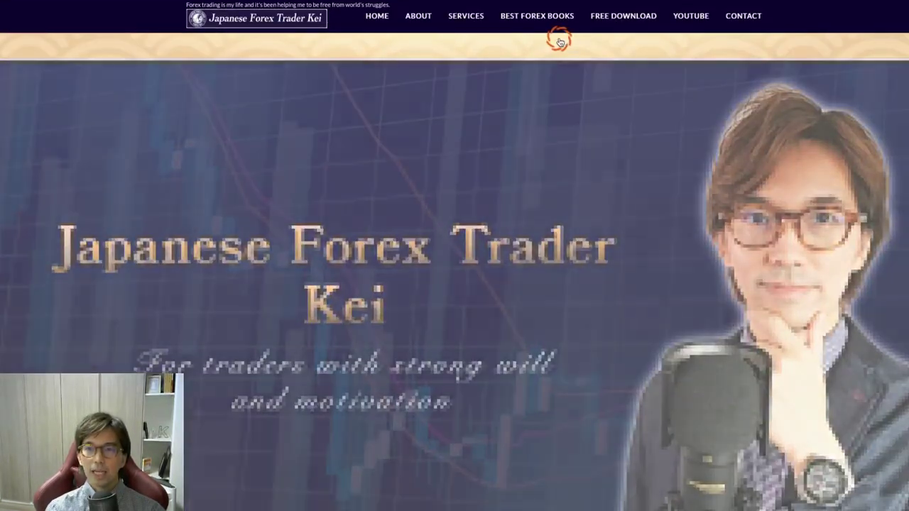
pyautogui.moveTo(604, 21)
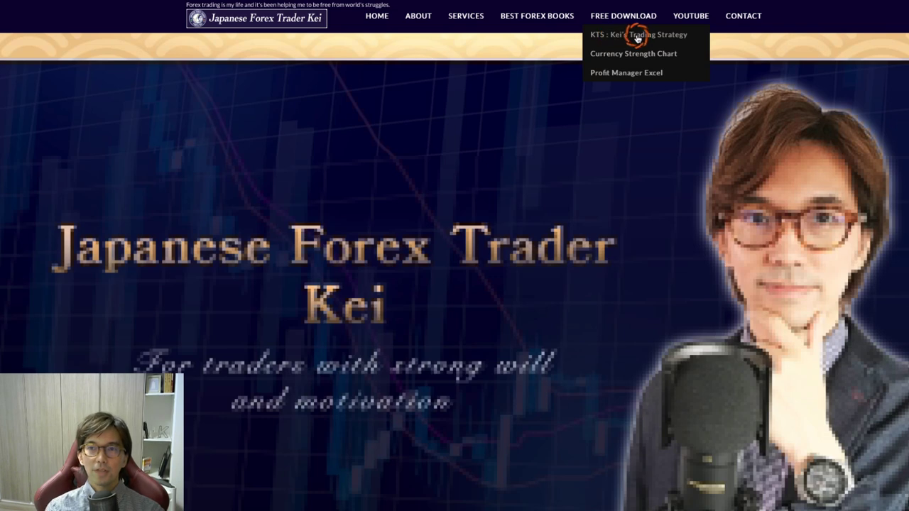
pyautogui.click(639, 35)
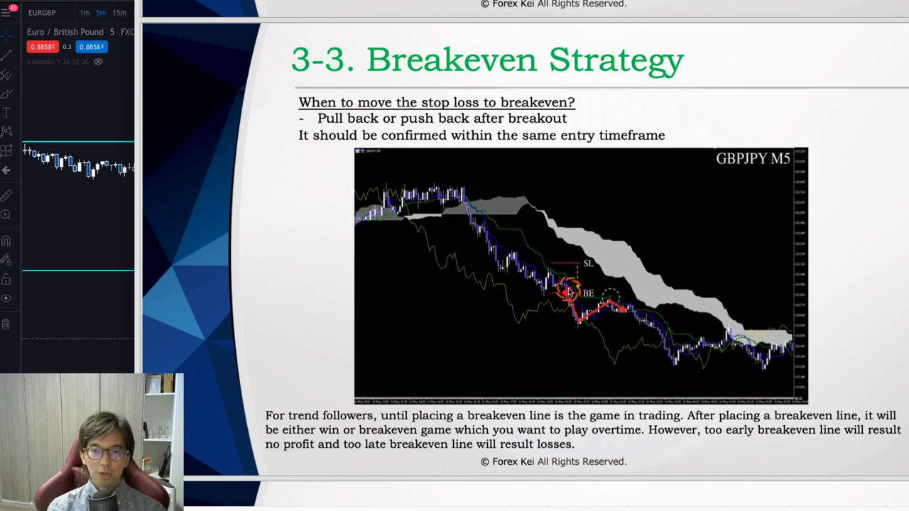
# Mark the sell entry with an S and an arrow from SL to BE on the slide's GBPJPY chart, and clear the ink
pyautogui.moveTo(534, 298)
pyautogui.mouseDown()
pyautogui.moveTo(518, 310)
pyautogui.moveTo(579, 293)
pyautogui.mouseUp()
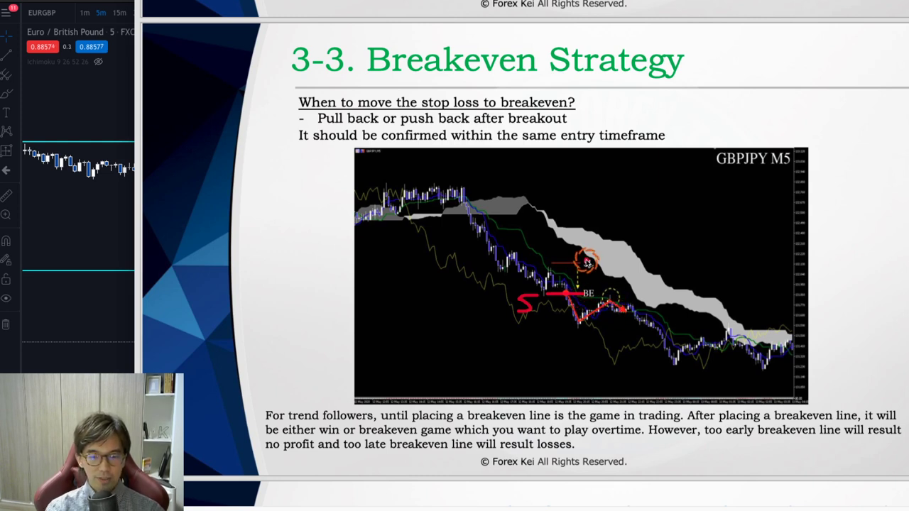
pyautogui.moveTo(587, 262)
pyautogui.mouseDown()
pyautogui.moveTo(554, 260)
pyautogui.moveTo(582, 263)
pyautogui.moveTo(600, 295)
pyautogui.mouseUp()
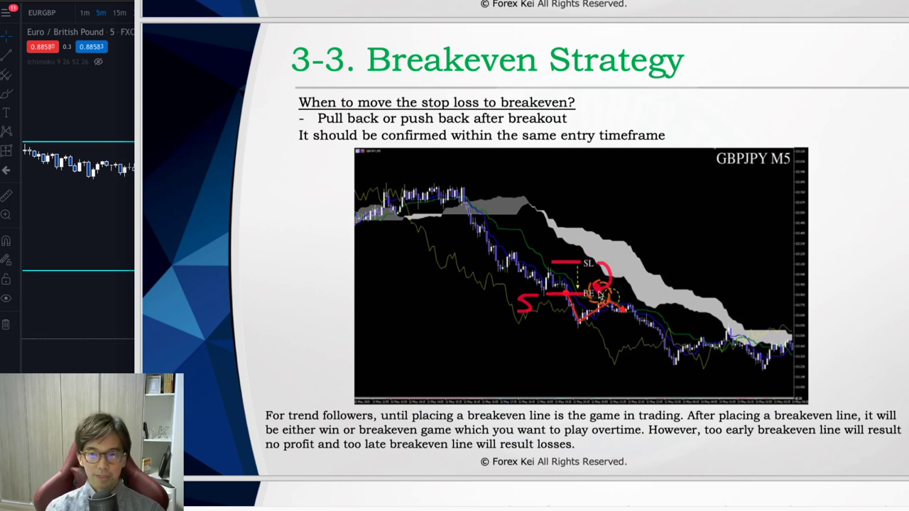
pyautogui.press('Escape')
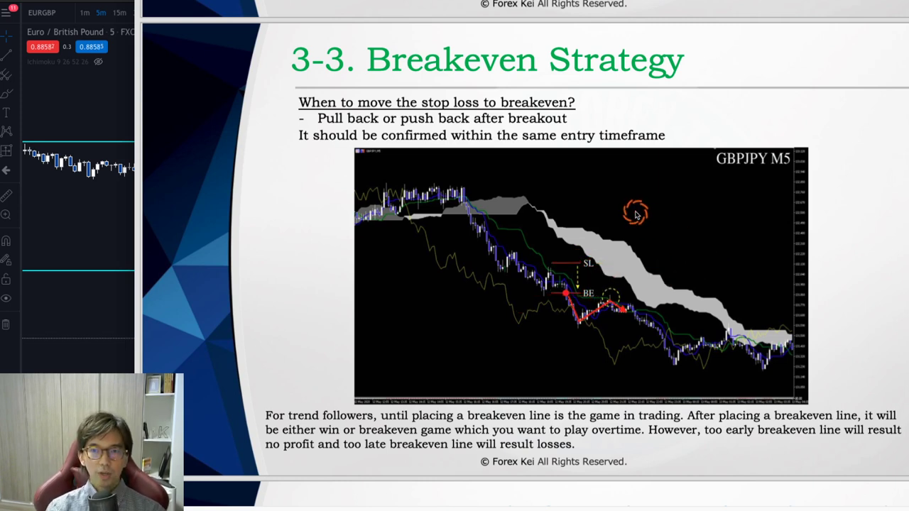
# Return to the EURGBP chart and label the 0.88730 line with S and the 0.89014 line with SL in red ink
pyautogui.click(111, 237)
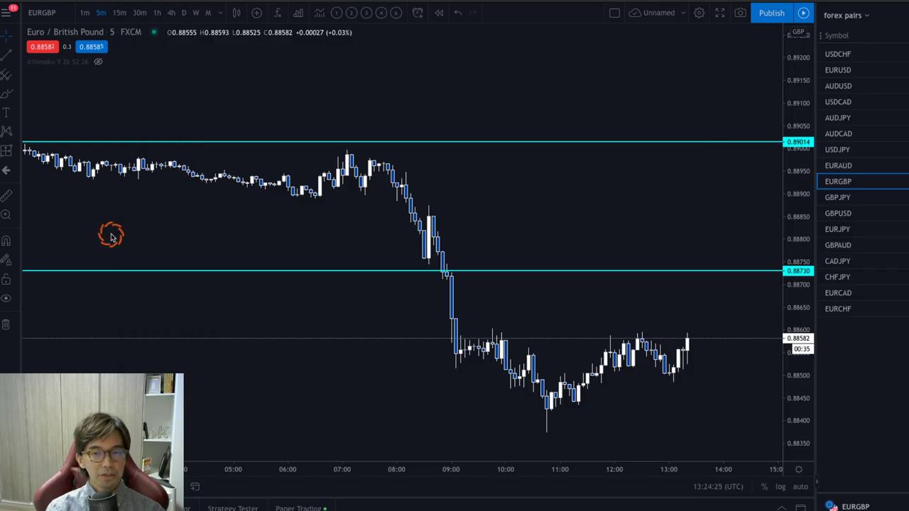
pyautogui.click(423, 273)
pyautogui.moveTo(422, 276); pyautogui.dragTo(438, 269)
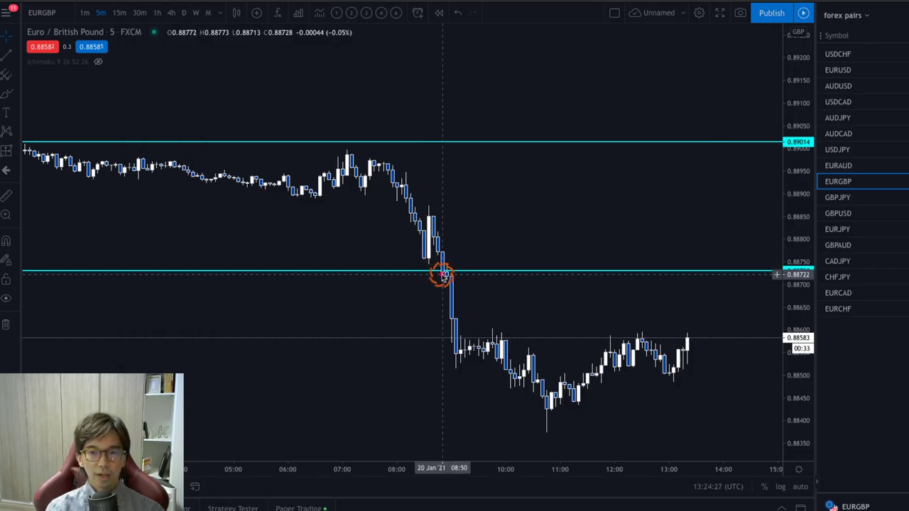
pyautogui.moveTo(362, 265); pyautogui.dragTo(357, 284)
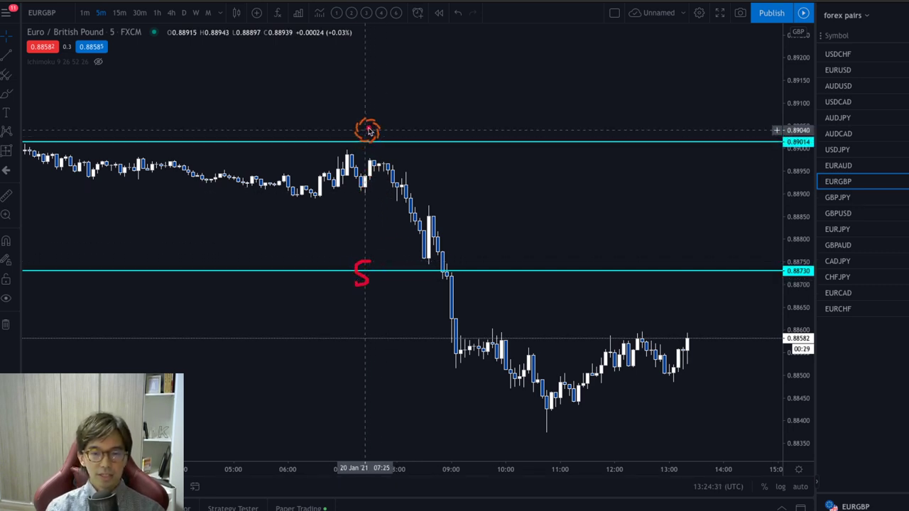
pyautogui.moveTo(363, 129)
pyautogui.mouseDown()
pyautogui.moveTo(350, 150)
pyautogui.moveTo(394, 151)
pyautogui.mouseUp()
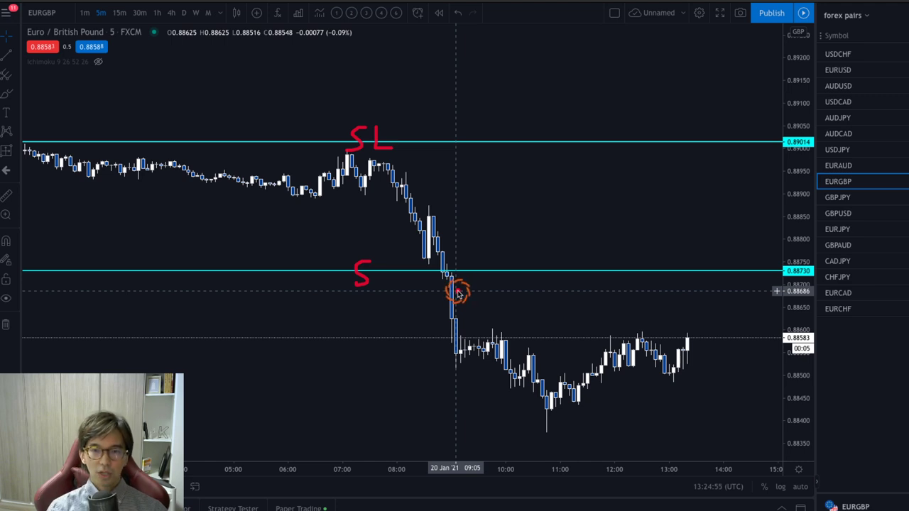
# Mark the entry where price meets the 0.88730 line and draw a long downward trend arrow across the chart
pyautogui.click(449, 272)
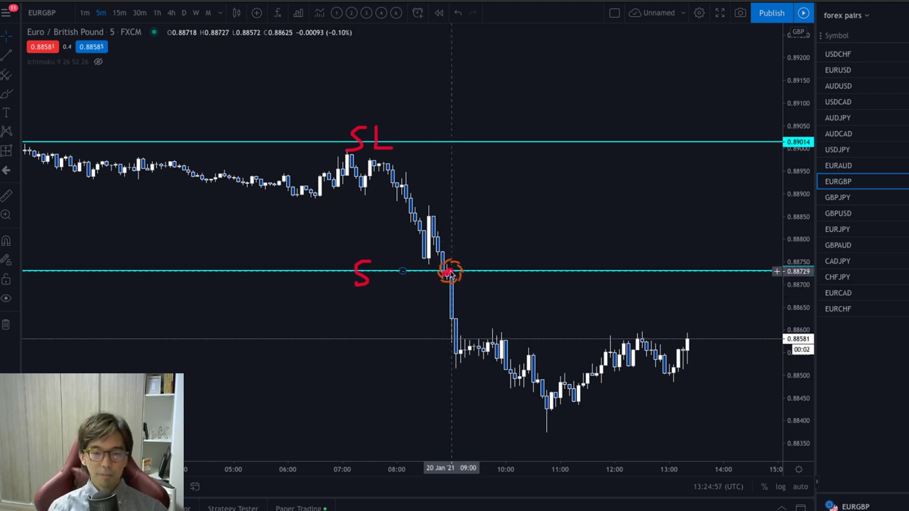
pyautogui.moveTo(102, 162)
pyautogui.mouseDown()
pyautogui.moveTo(259, 304)
pyautogui.moveTo(426, 427)
pyautogui.mouseUp()
pyautogui.click(649, 357)
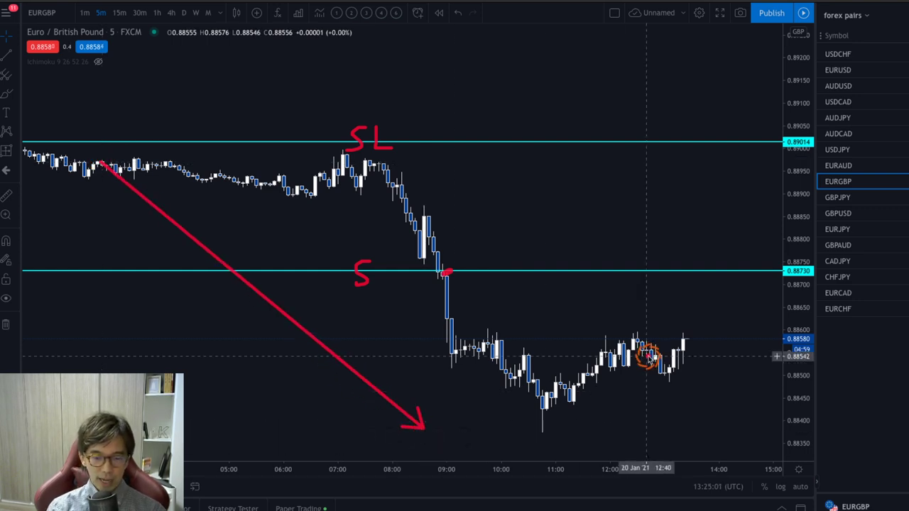
# Draw a short arrow down from the entry and another from the following low up to the entry line, and clear all ink
pyautogui.click(452, 279)
pyautogui.click(468, 301)
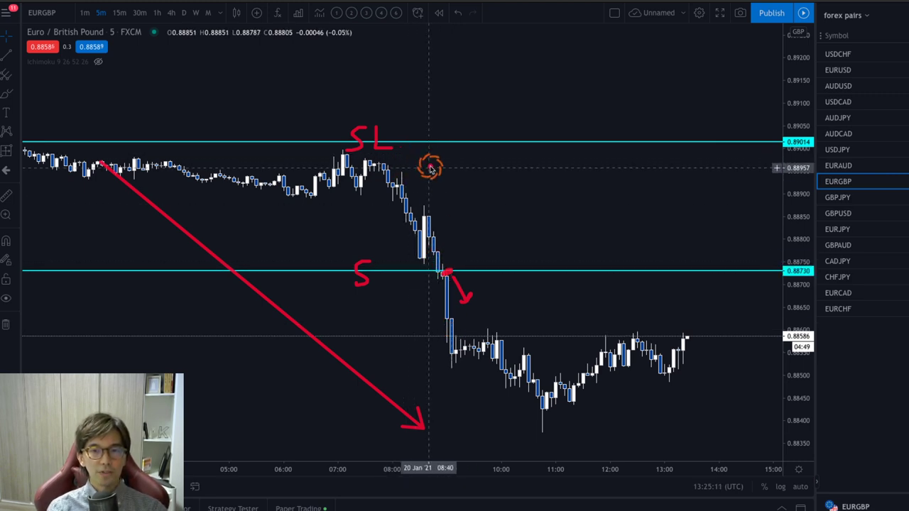
pyautogui.moveTo(454, 364)
pyautogui.mouseDown()
pyautogui.moveTo(479, 270)
pyautogui.moveTo(490, 282)
pyautogui.mouseUp()
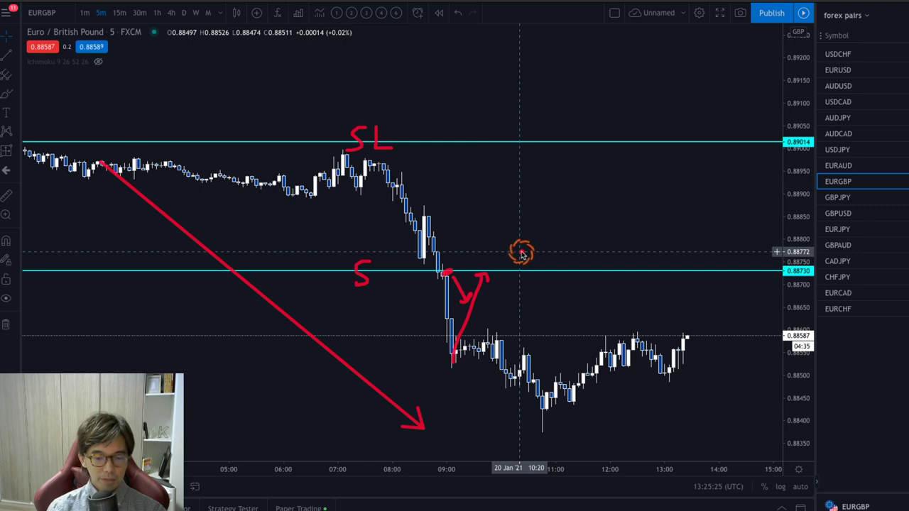
pyautogui.press('Escape')
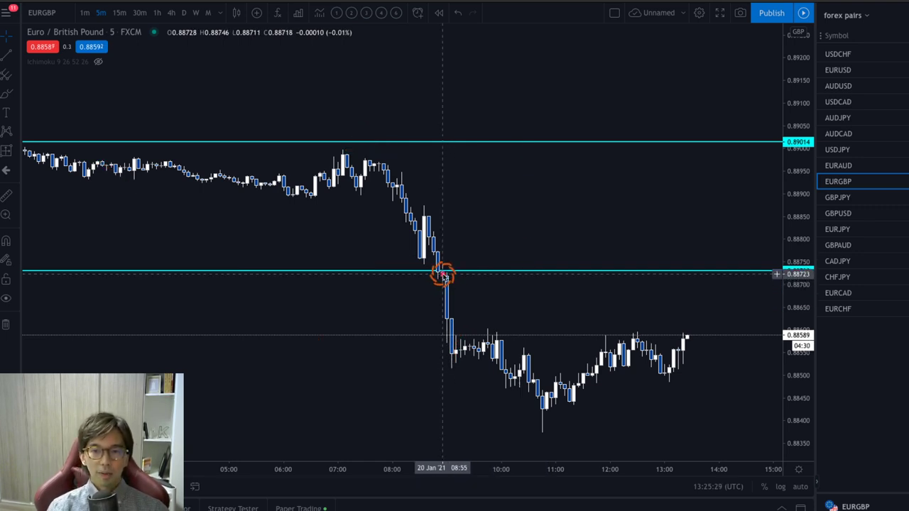
# Sketch the pullback after the breakout low in red and add an arrow pointing at its peak
pyautogui.moveTo(442, 275)
pyautogui.mouseDown()
pyautogui.moveTo(450, 361)
pyautogui.moveTo(487, 343)
pyautogui.moveTo(501, 359)
pyautogui.mouseUp()
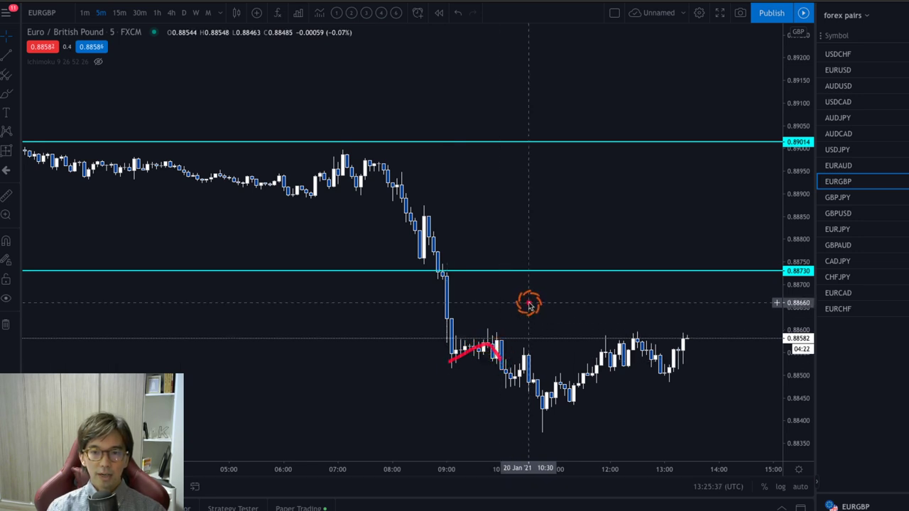
pyautogui.moveTo(530, 303)
pyautogui.mouseDown()
pyautogui.moveTo(490, 328)
pyautogui.moveTo(506, 324)
pyautogui.mouseUp()
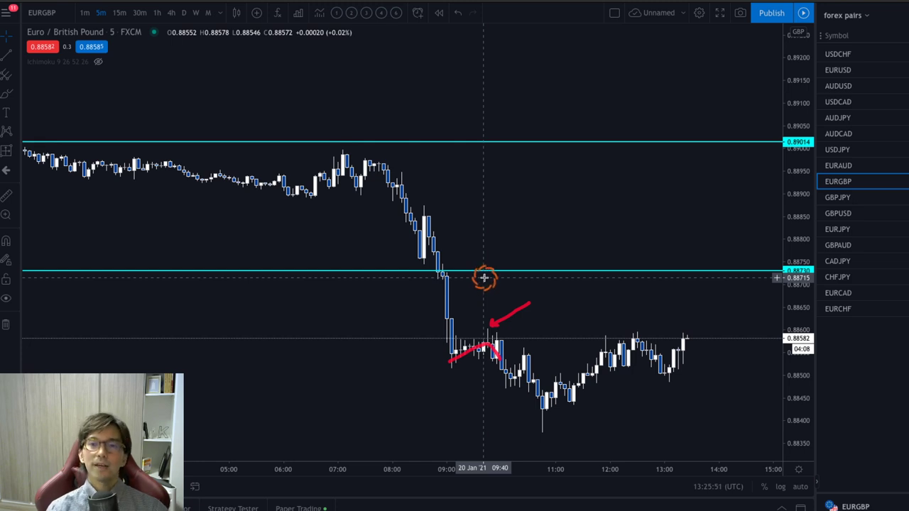
# Move the upper stop-loss line down to 0.88724 beside the entry line and sketch a price path rising back to it
pyautogui.click(466, 142)
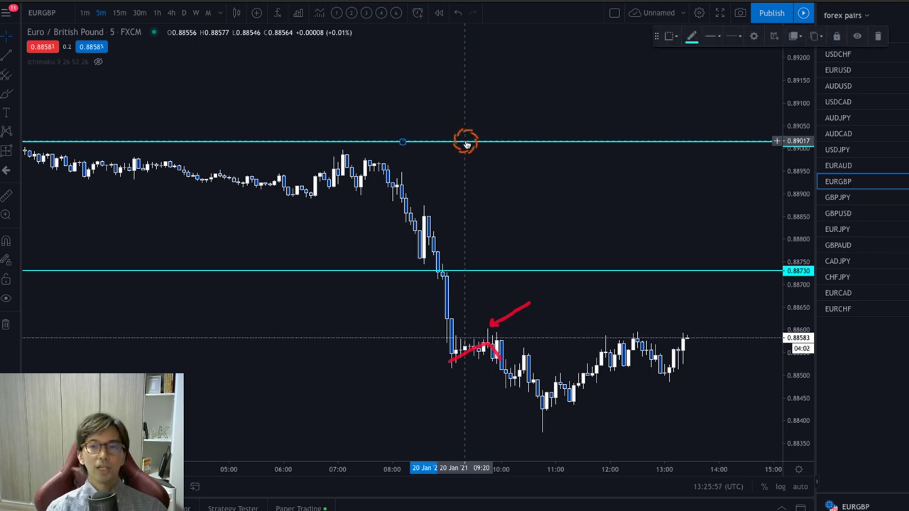
pyautogui.moveTo(467, 143); pyautogui.dragTo(467, 158)
pyautogui.moveTo(467, 197); pyautogui.dragTo(468, 271)
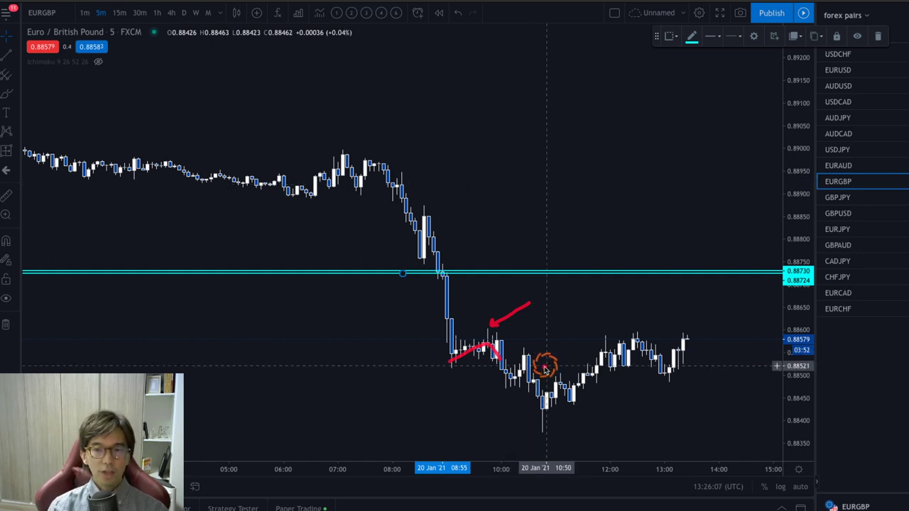
pyautogui.moveTo(497, 359)
pyautogui.mouseDown()
pyautogui.moveTo(505, 372)
pyautogui.moveTo(561, 302)
pyautogui.moveTo(558, 278)
pyautogui.moveTo(573, 286)
pyautogui.mouseUp()
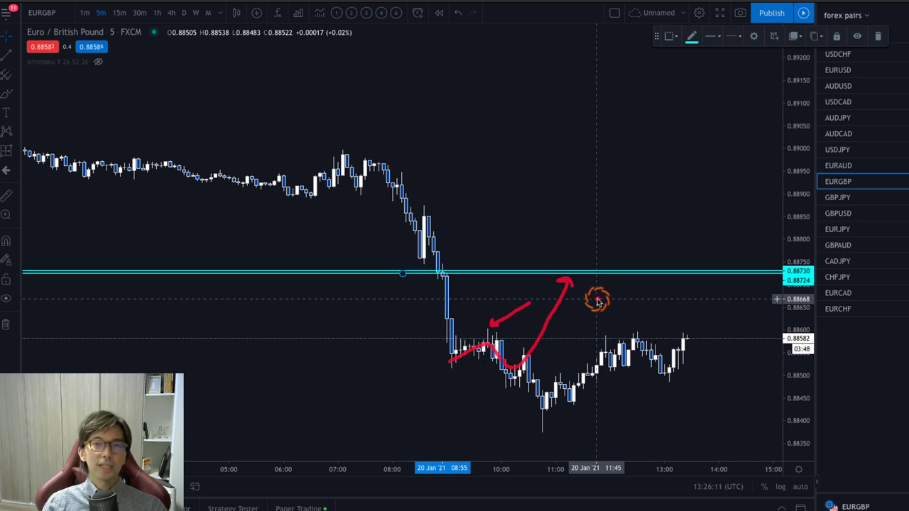
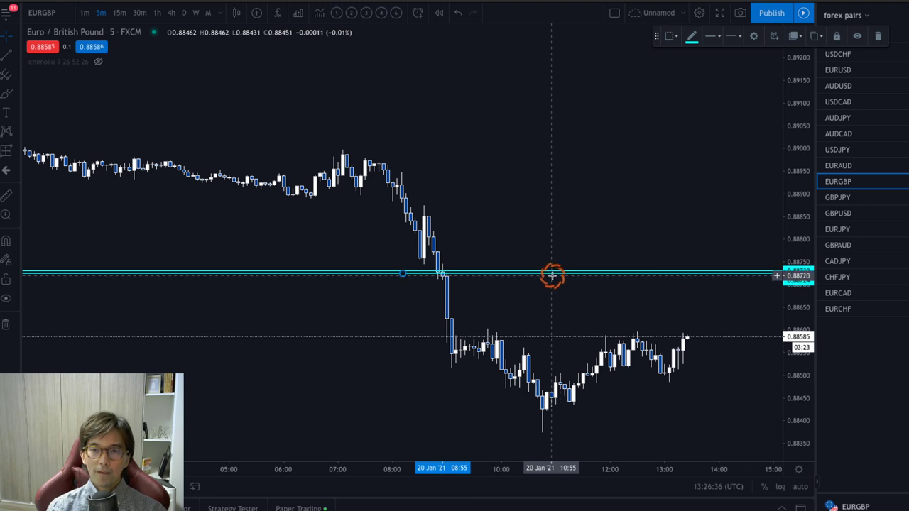
# Raise the stop-loss line to 0.89027 and sketch temporary price paths down from the entry to a target and up toward the stop loss
pyautogui.moveTo(547, 273); pyautogui.dragTo(547, 136)
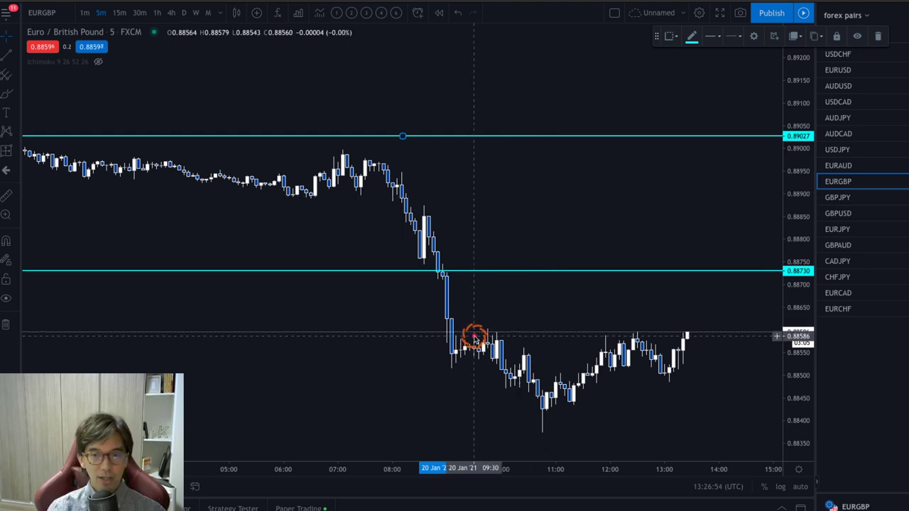
pyautogui.click(442, 271)
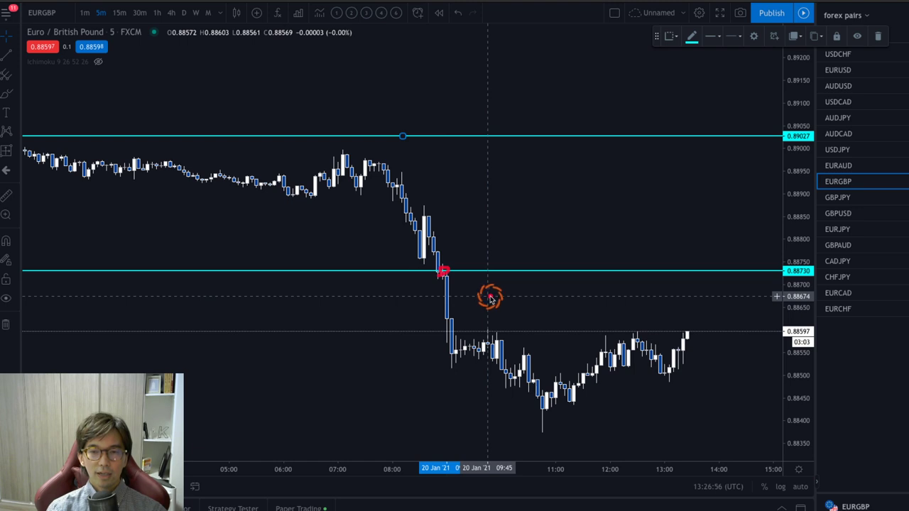
pyautogui.moveTo(443, 273); pyautogui.dragTo(597, 465)
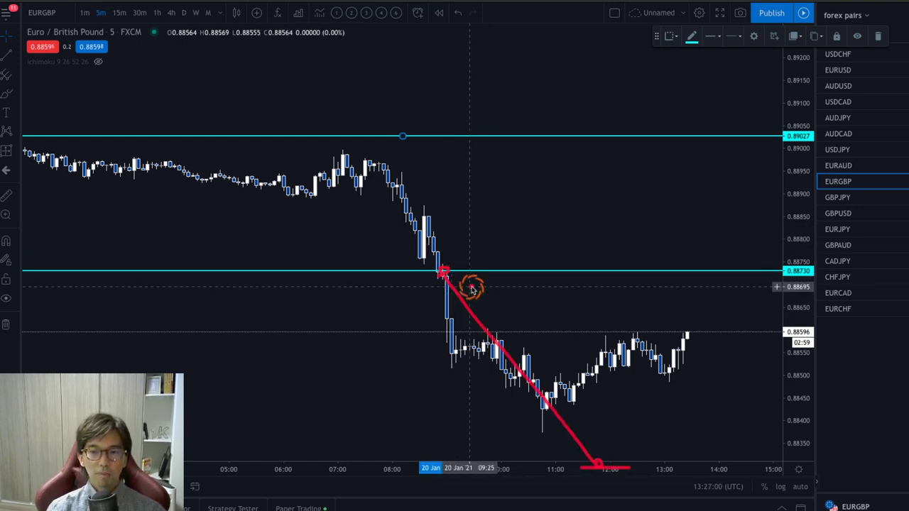
pyautogui.moveTo(500, 329)
pyautogui.mouseDown()
pyautogui.moveTo(587, 182)
pyautogui.moveTo(582, 146)
pyautogui.moveTo(607, 154)
pyautogui.mouseUp()
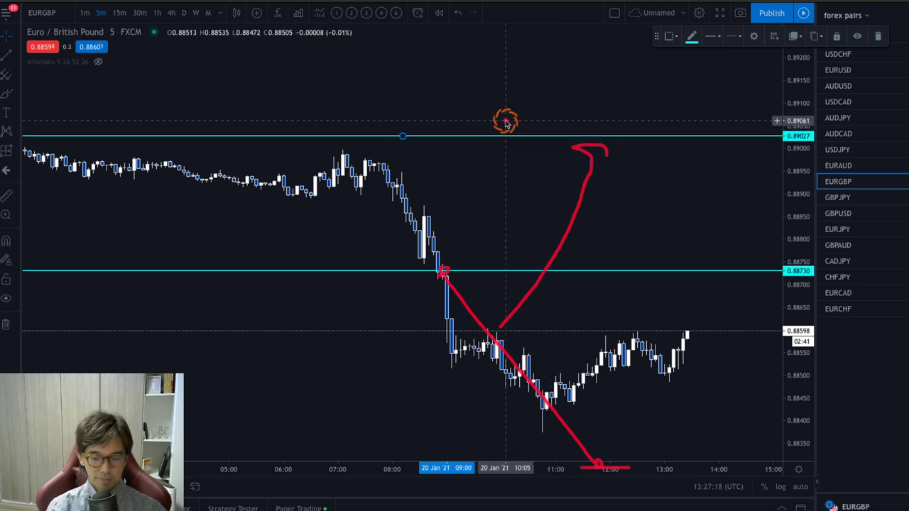
pyautogui.press('Escape')
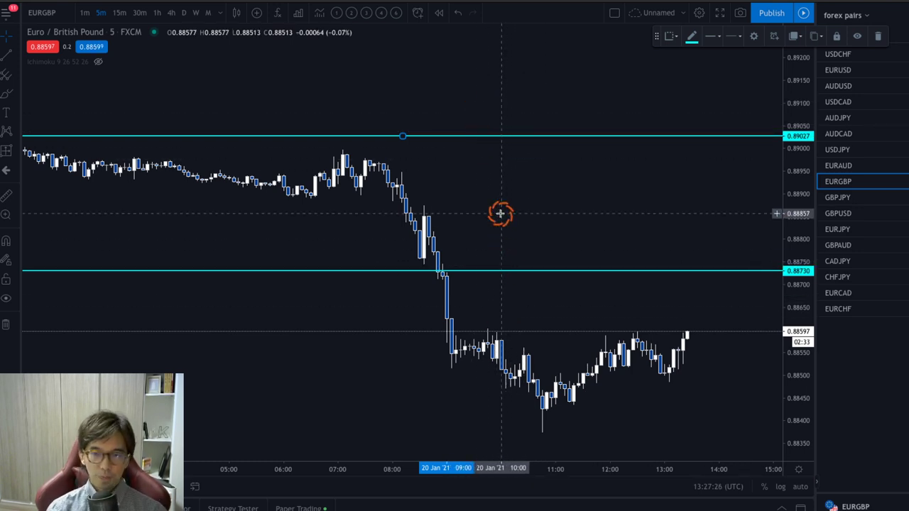
# Sketch the breakout low and its pullback in red, and move the upper stop-loss line down to the entry line
pyautogui.moveTo(446, 319)
pyautogui.mouseDown()
pyautogui.moveTo(455, 357)
pyautogui.moveTo(486, 344)
pyautogui.mouseUp()
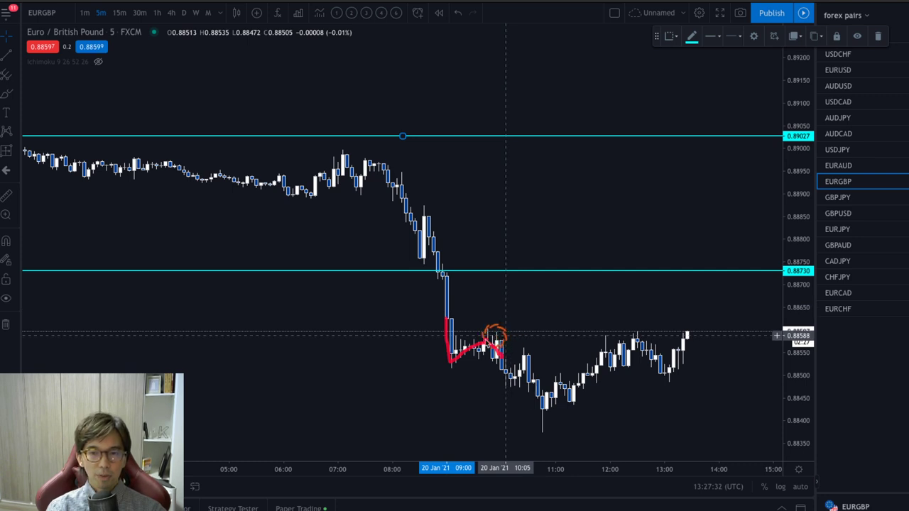
pyautogui.click(449, 226)
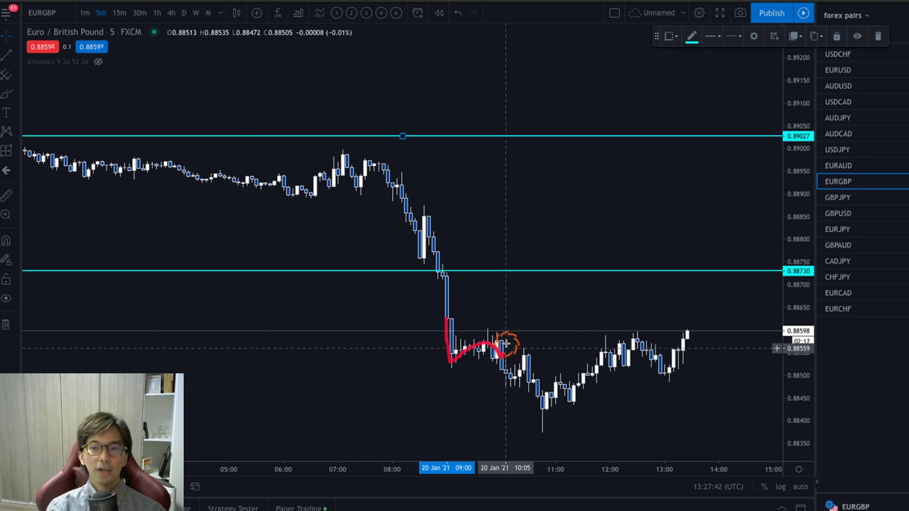
pyautogui.moveTo(448, 138); pyautogui.dragTo(460, 274)
pyautogui.click(510, 247)
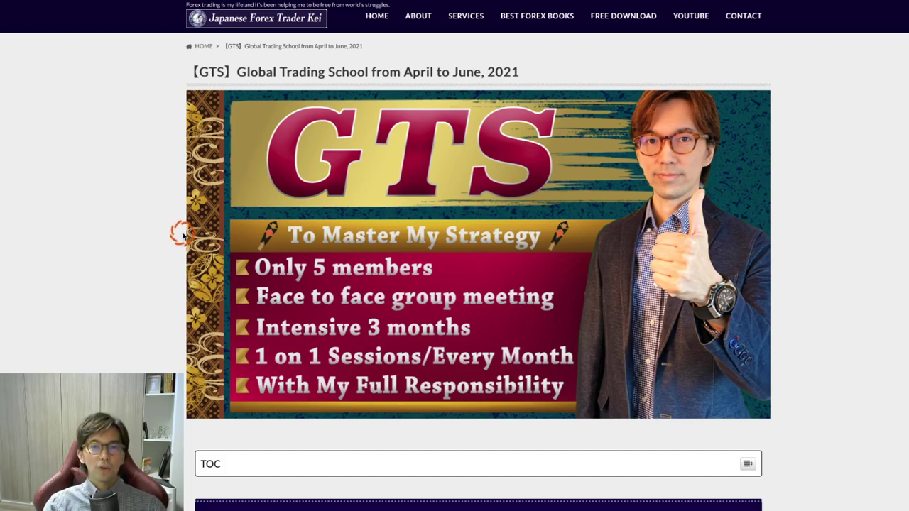
# Look through the Global Trading School page's student interviews, course points, curriculum and psychological management sections
pyautogui.scroll(-20, 182, 235)
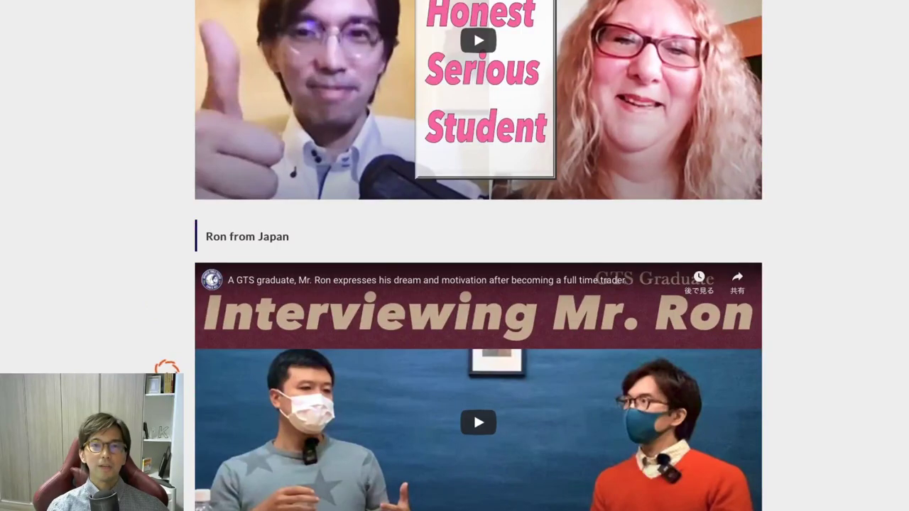
pyautogui.scroll(-20, 167, 367)
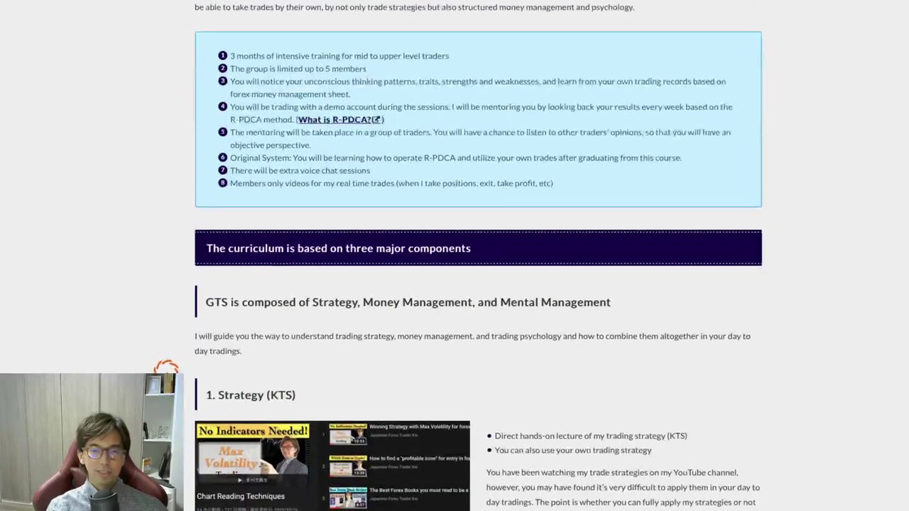
pyautogui.scroll(-15, 167, 367)
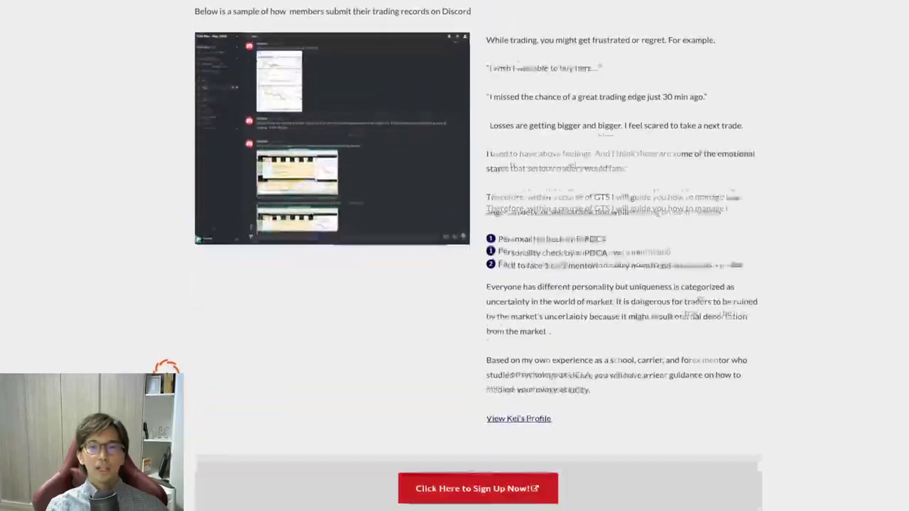
pyautogui.scroll(20, 167, 367)
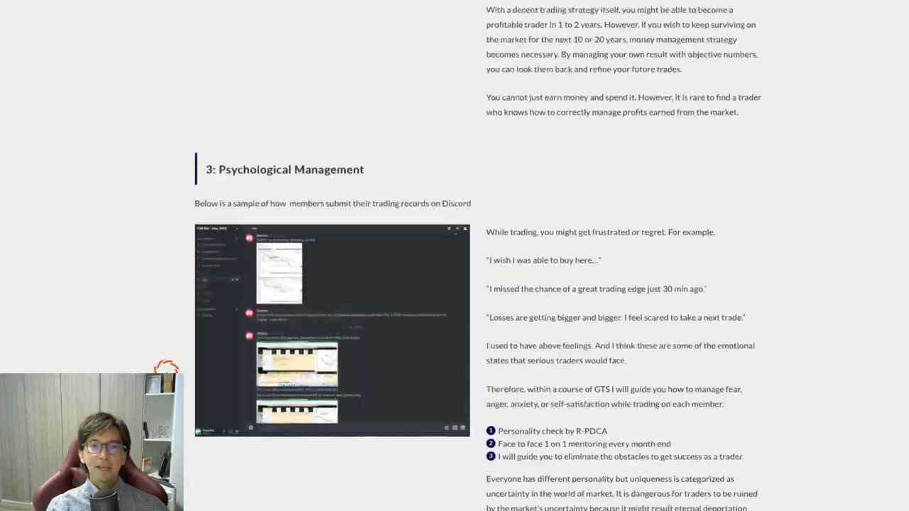
pyautogui.scroll(-1, 455, 284)
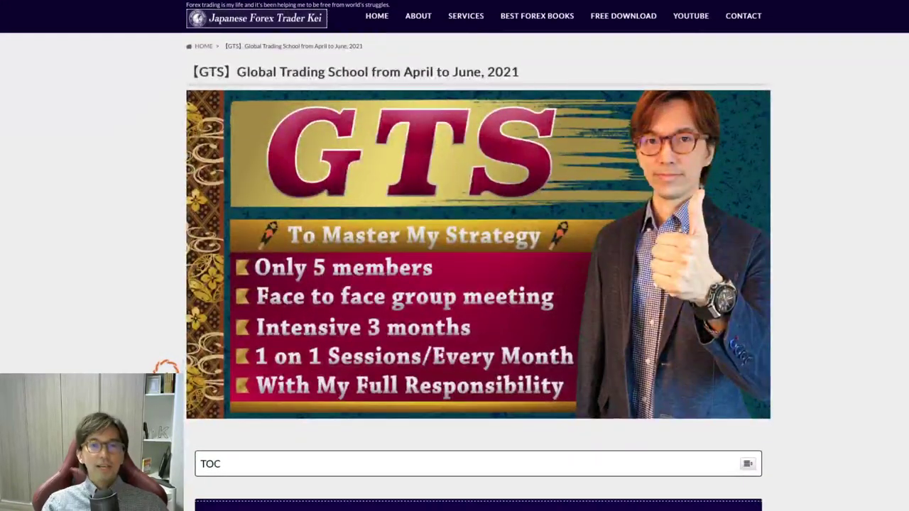